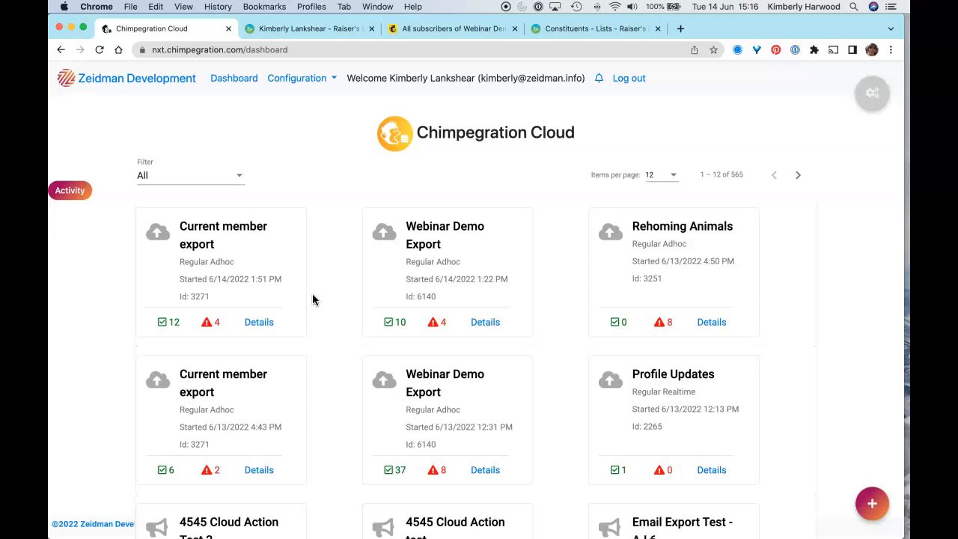
# Step: Compare the constituent's Interests custom fields in Raiser's Edge NXT with their group values in the Mailchimp Webinar Demo audience
pyautogui.click(311, 30)
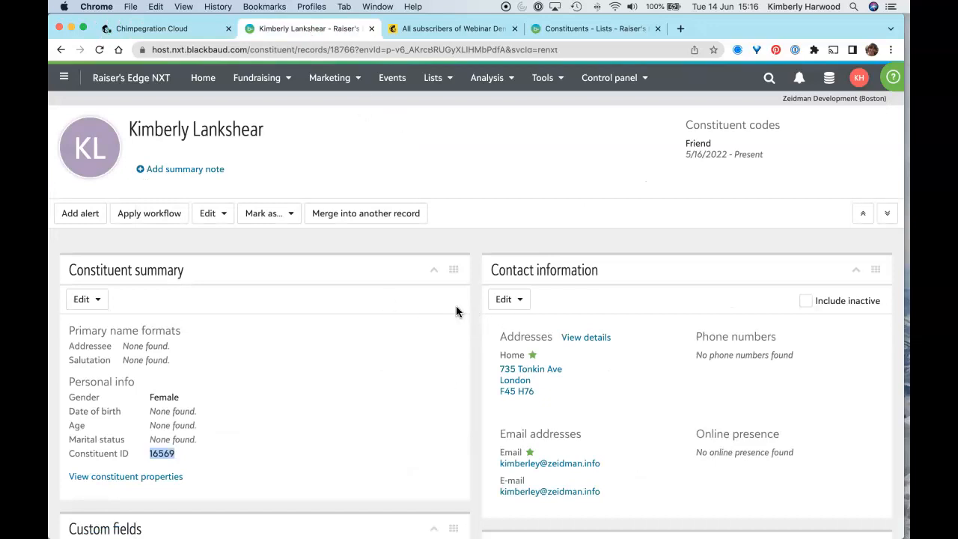
pyautogui.scroll(-5, 456, 312)
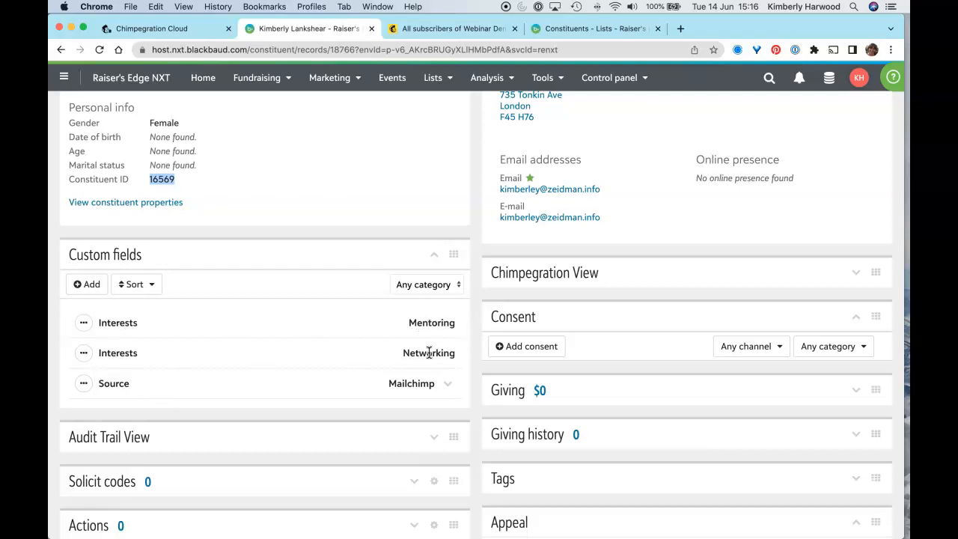
pyautogui.scroll(5, 429, 353)
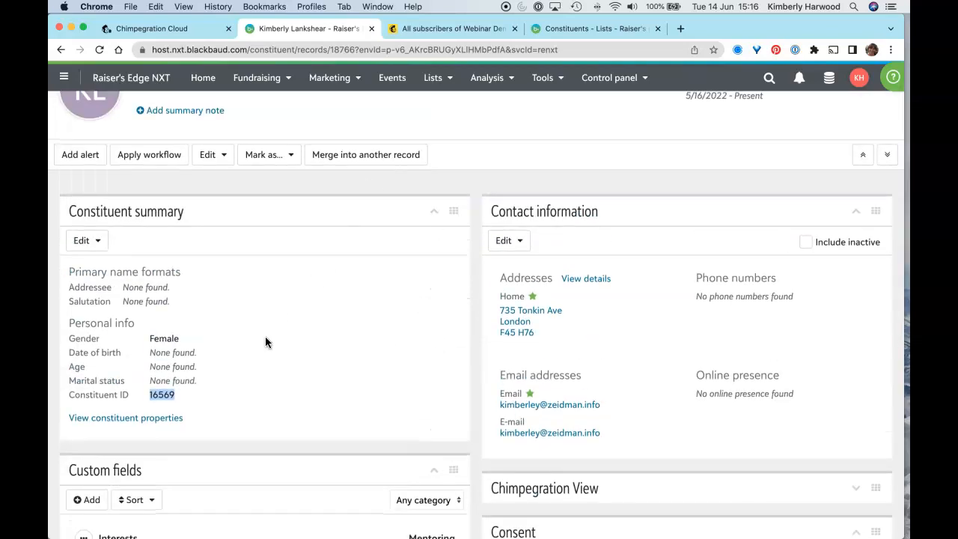
pyautogui.scroll(-2, 265, 339)
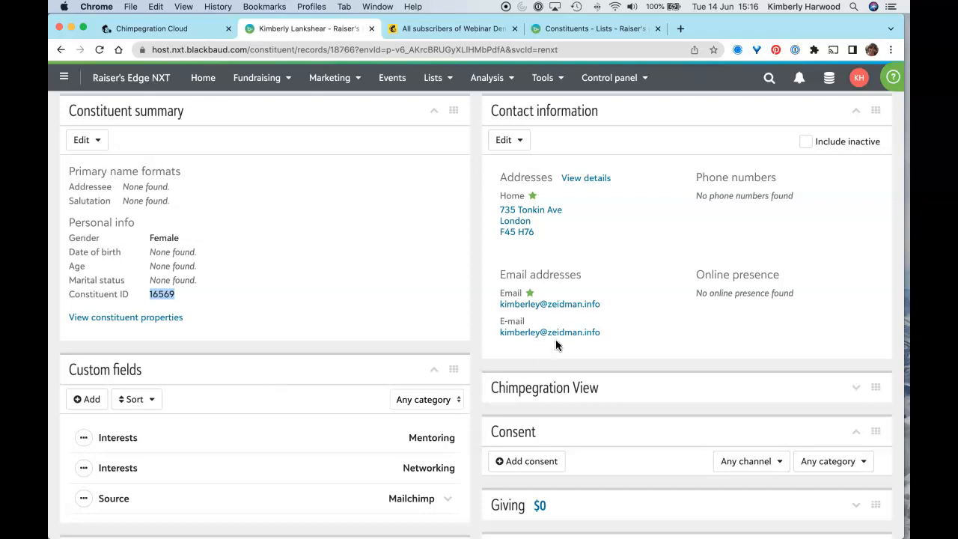
pyautogui.click(412, 33)
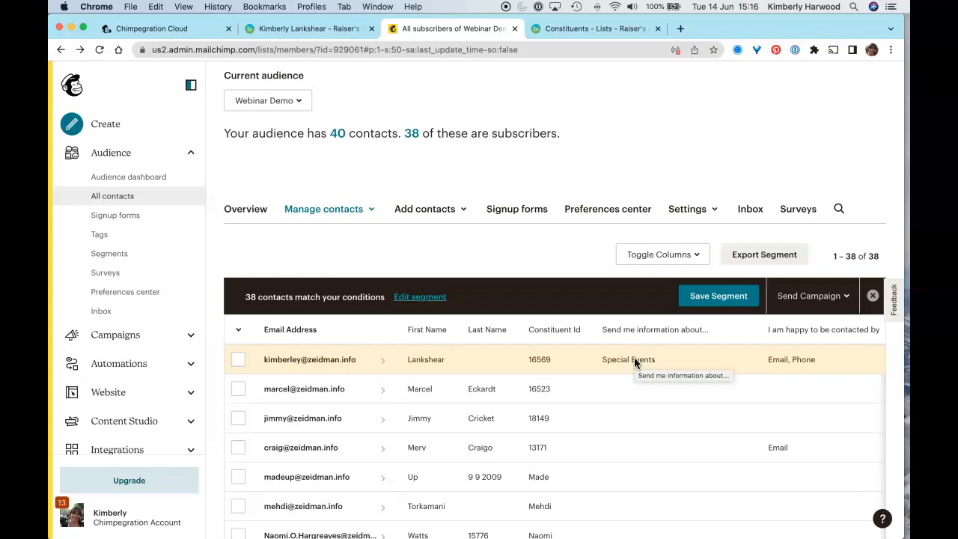
pyautogui.scroll(-1, 634, 358)
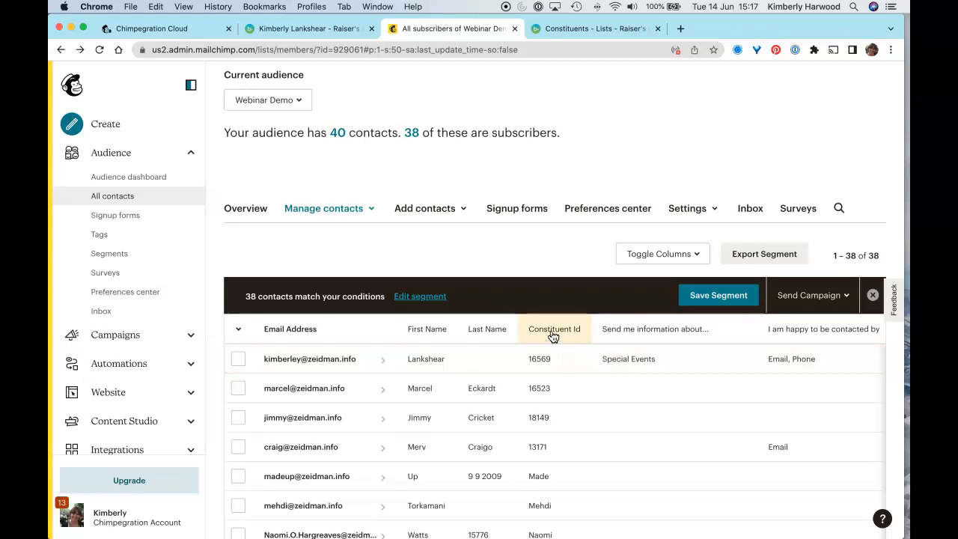
# Step: In Chimpegration Cloud, open the existing group export "Group export: For Export demo audience (after contact import)" for editing
pyautogui.click(169, 30)
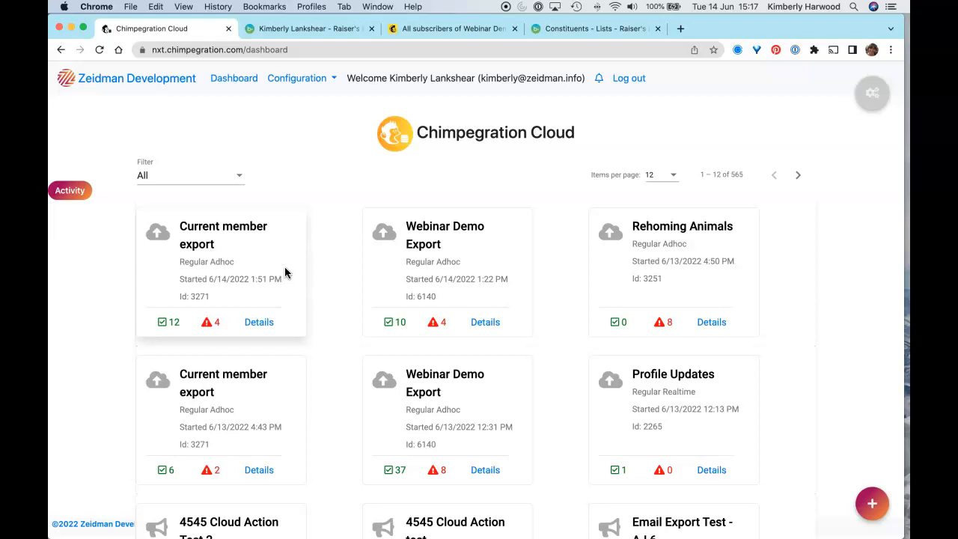
pyautogui.click(874, 507)
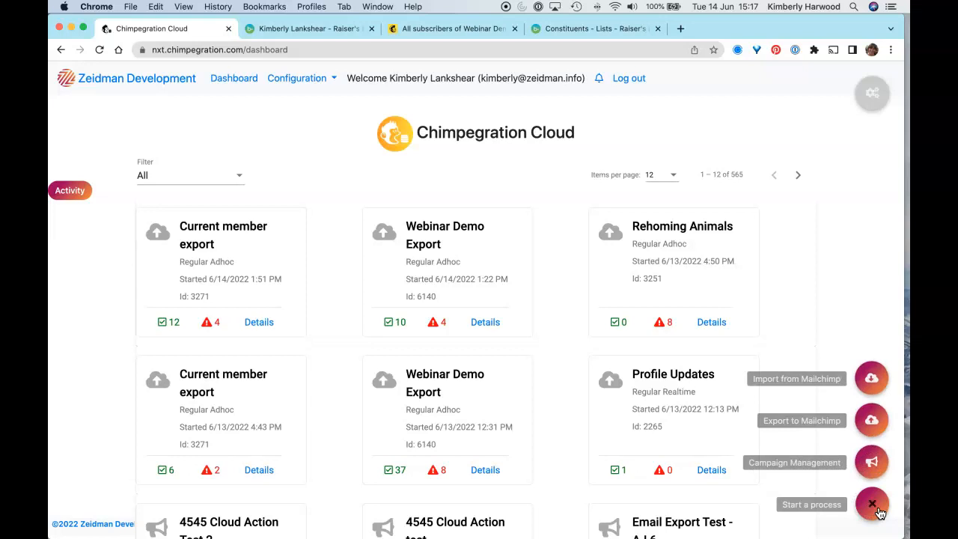
pyautogui.click(872, 420)
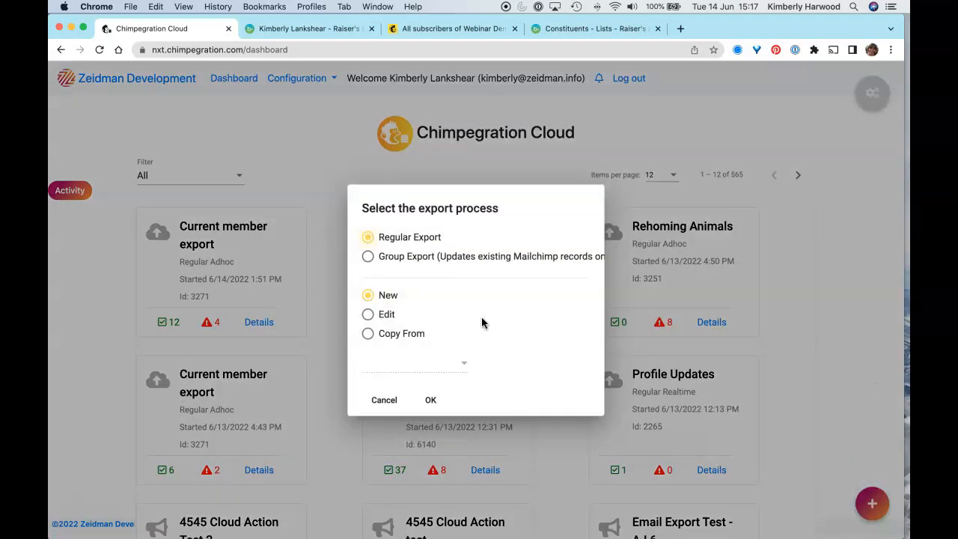
pyautogui.click(367, 257)
pyautogui.click(387, 316)
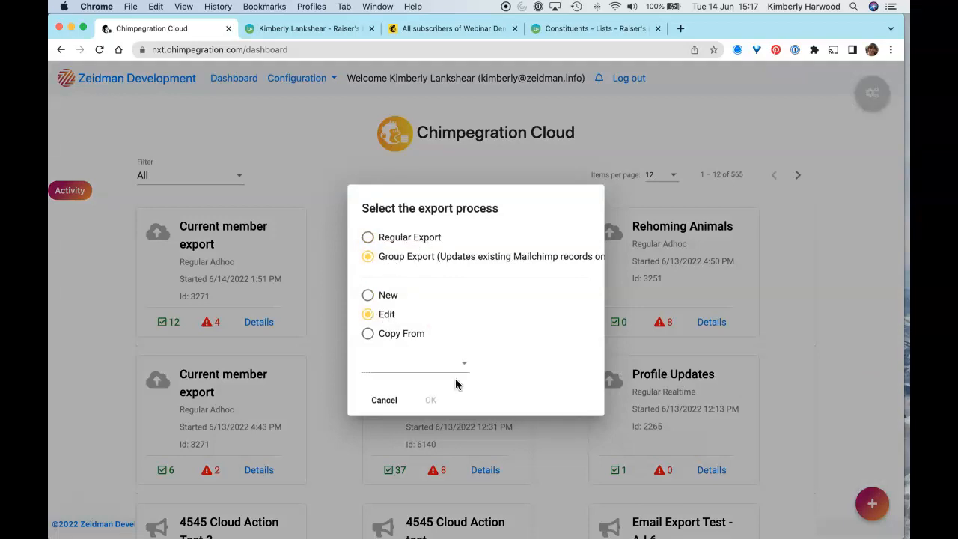
pyautogui.click(453, 365)
pyautogui.click(442, 370)
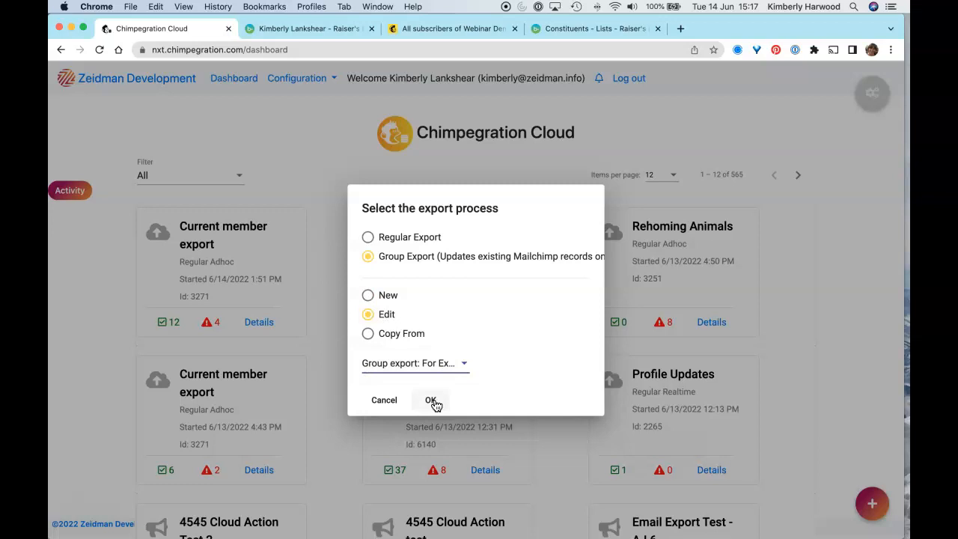
pyautogui.click(432, 401)
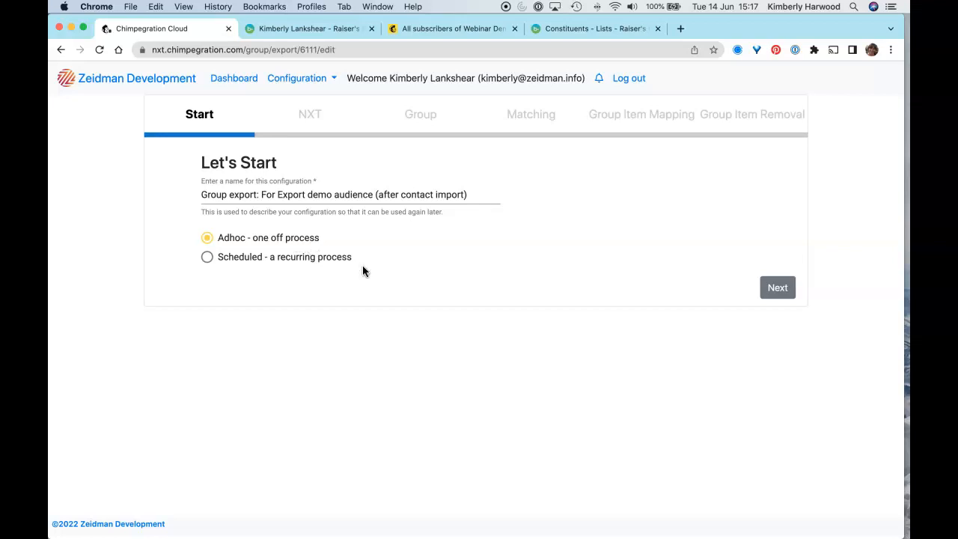
# Step: Keep the export adhoc with the Export Demo NXT list and choose Custom Field as the area to export to Mailchimp
pyautogui.click(787, 296)
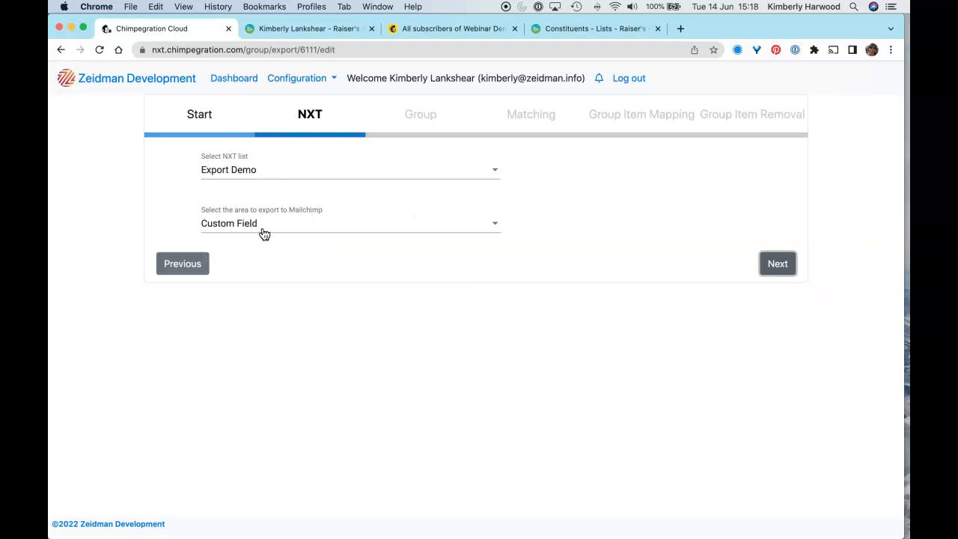
pyautogui.click(310, 227)
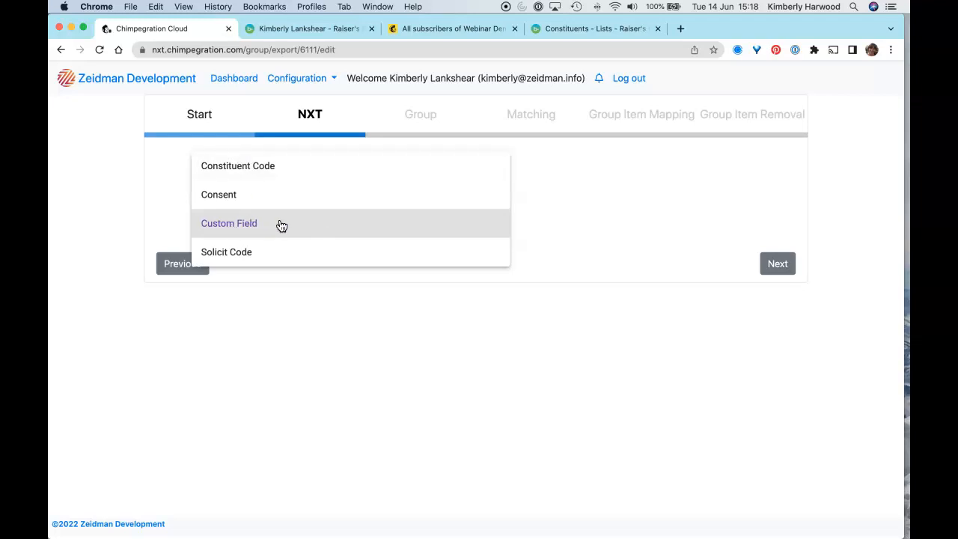
pyautogui.click(282, 226)
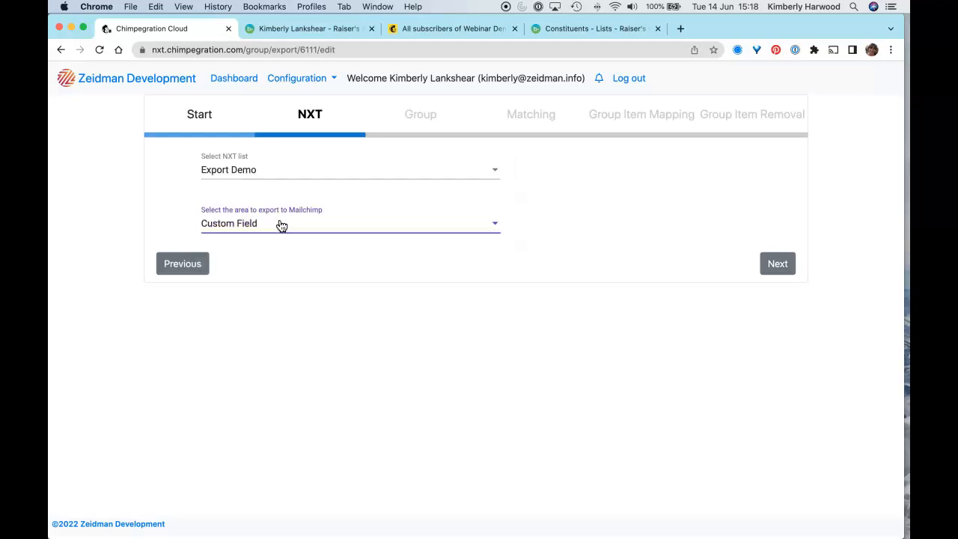
pyautogui.click(779, 268)
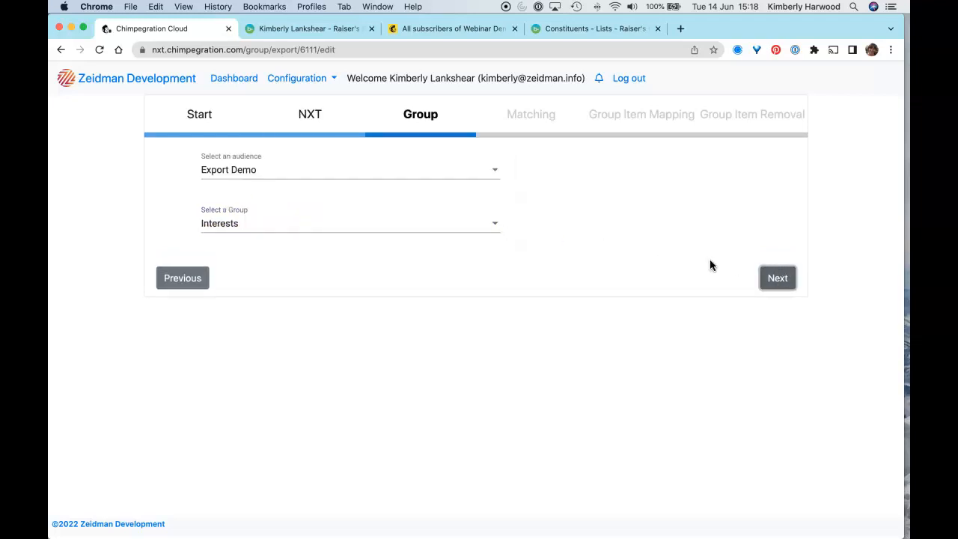
# Step: Set the audience to Webinar Demo and the group to "Send me information about...", keeping email matching against all constituents found
pyautogui.click(364, 176)
pyautogui.scroll(-5, 368, 207)
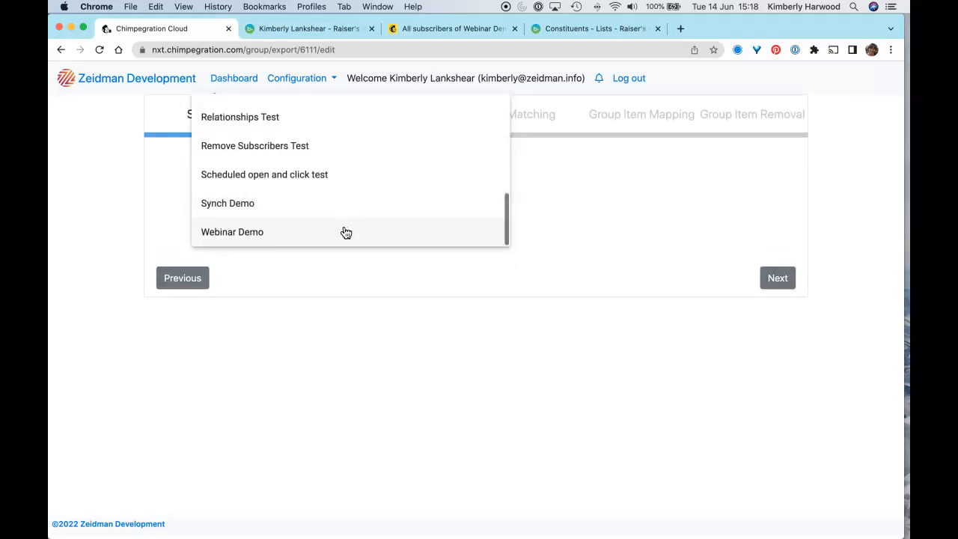
pyautogui.click(344, 231)
pyautogui.click(351, 229)
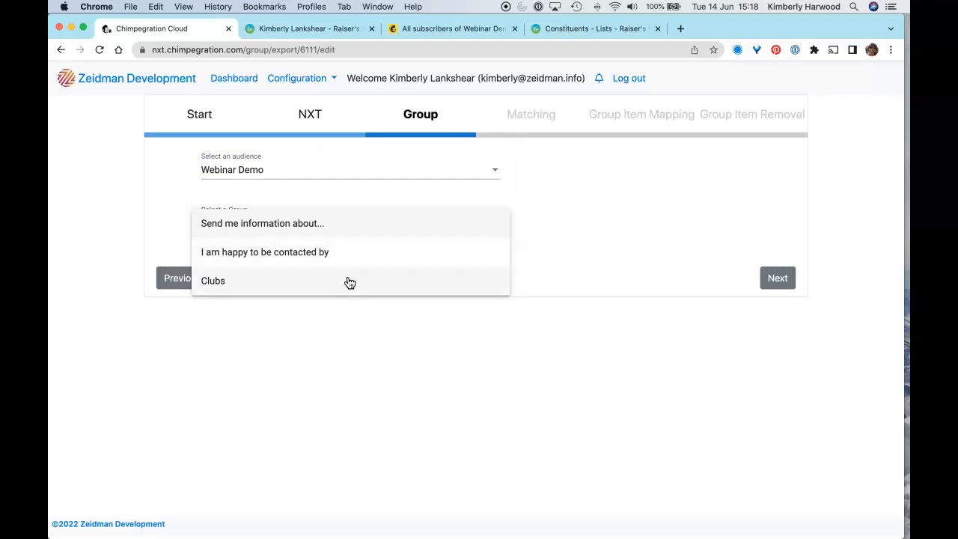
pyautogui.click(347, 225)
pyautogui.click(777, 281)
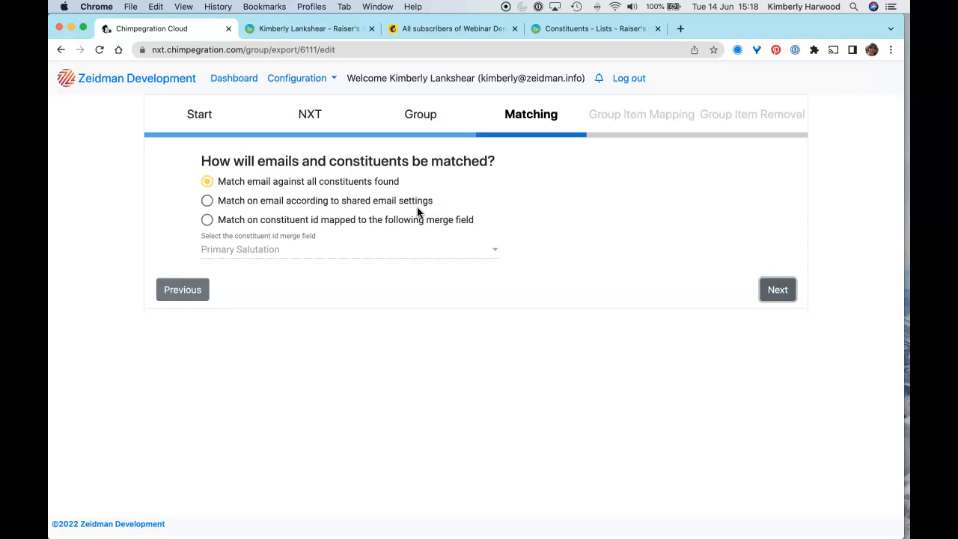
pyautogui.click(777, 289)
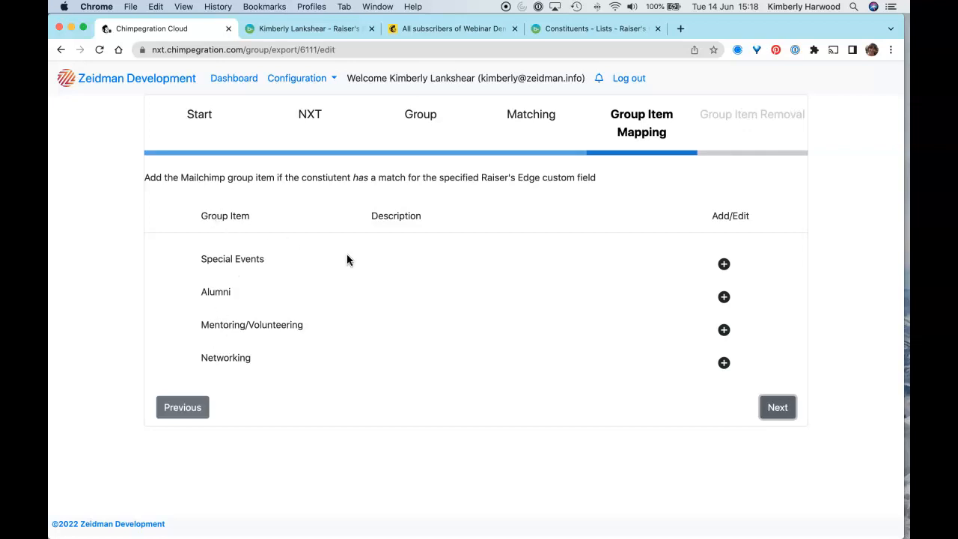
# Step: Map the Special Events group item to the Interests custom field with the value Special Events, and continue to group item removal
pyautogui.click(722, 265)
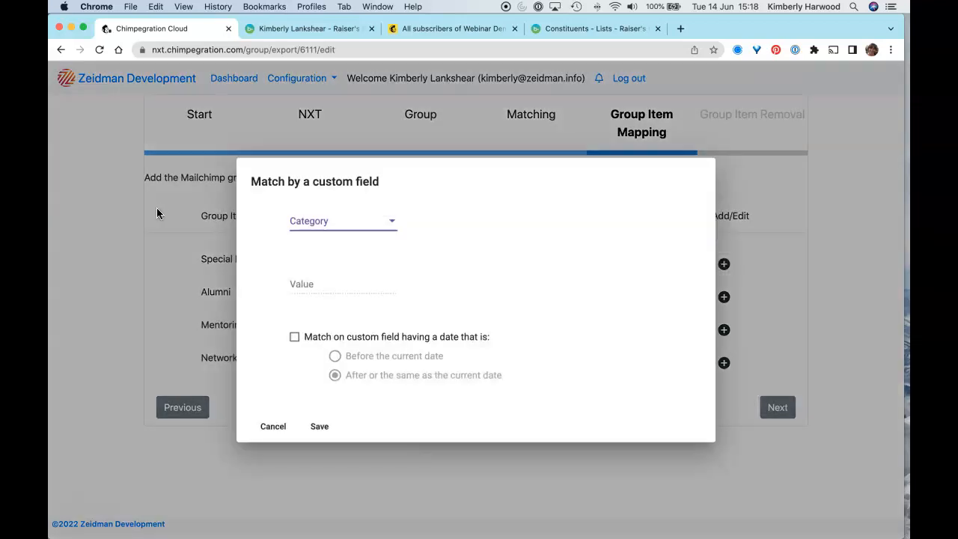
pyautogui.click(313, 219)
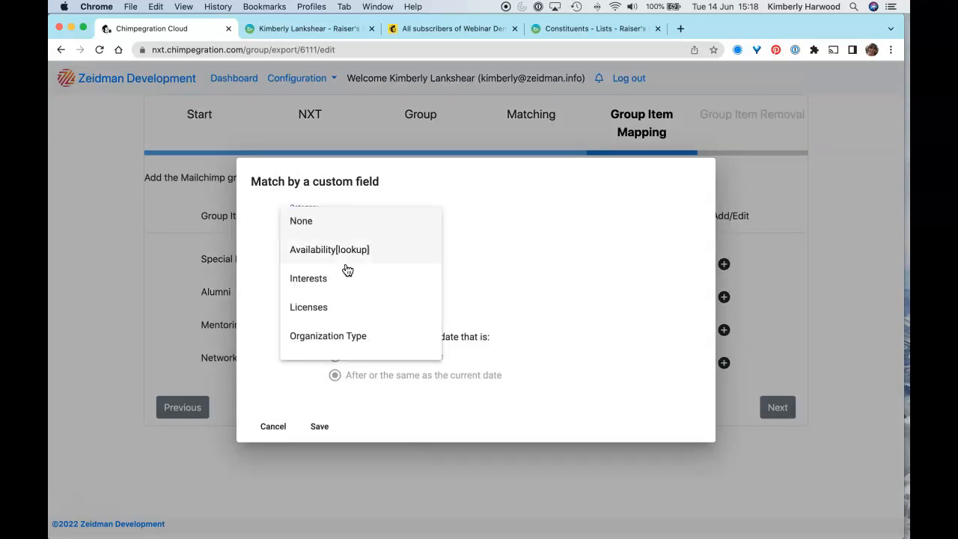
pyautogui.click(323, 278)
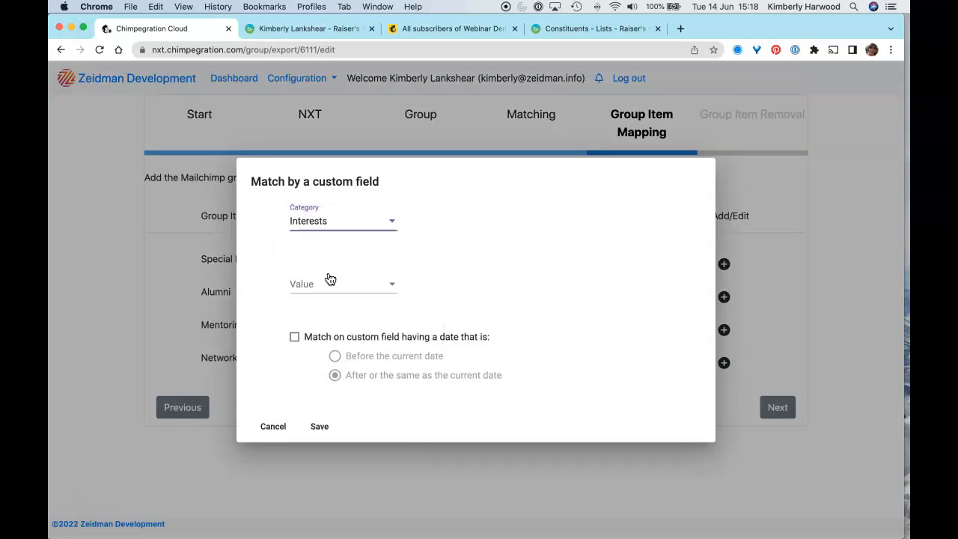
pyautogui.click(373, 291)
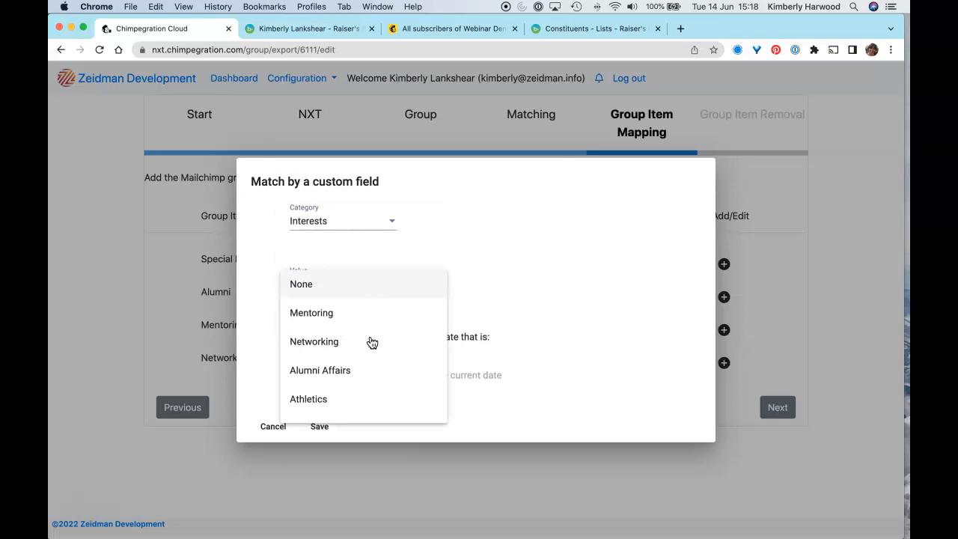
pyautogui.scroll(-5, 368, 353)
pyautogui.click(322, 351)
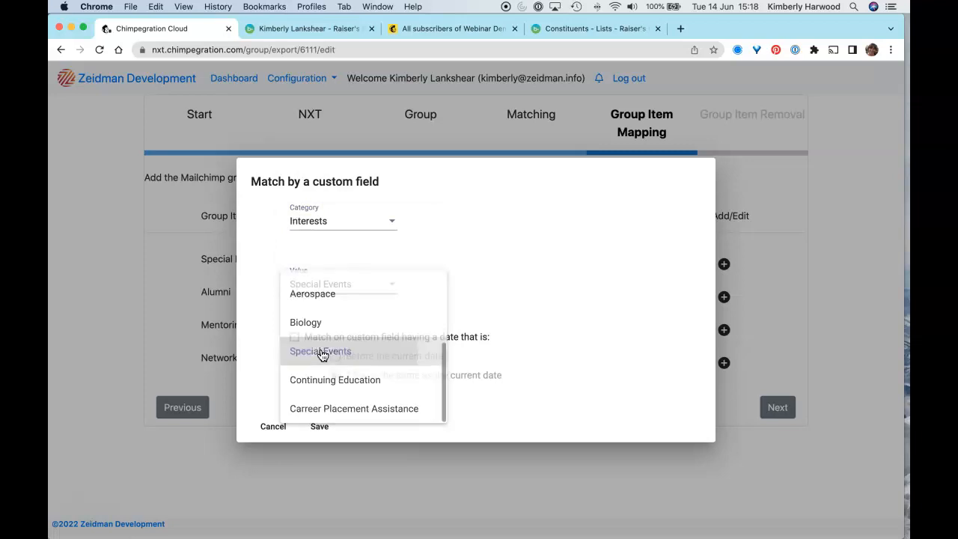
pyautogui.click(317, 428)
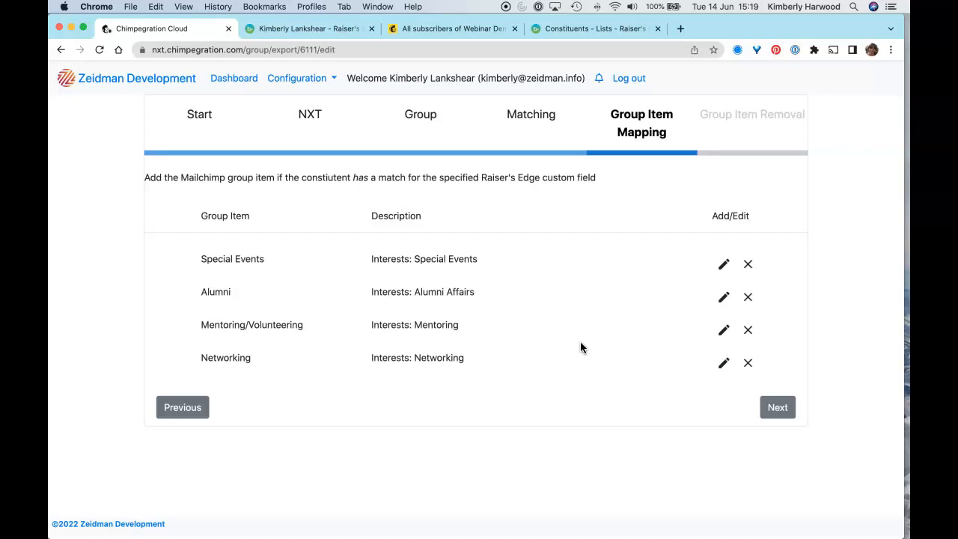
pyautogui.click(778, 407)
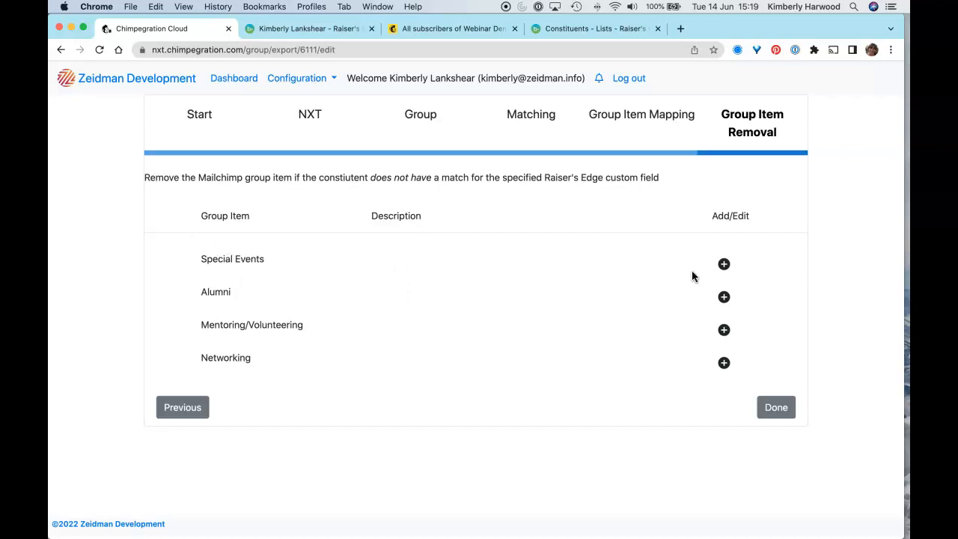
# Step: Set the Special Events removal rule to the Interests custom field with the value Special Events, and finish the export configuration
pyautogui.click(724, 266)
pyautogui.click(357, 228)
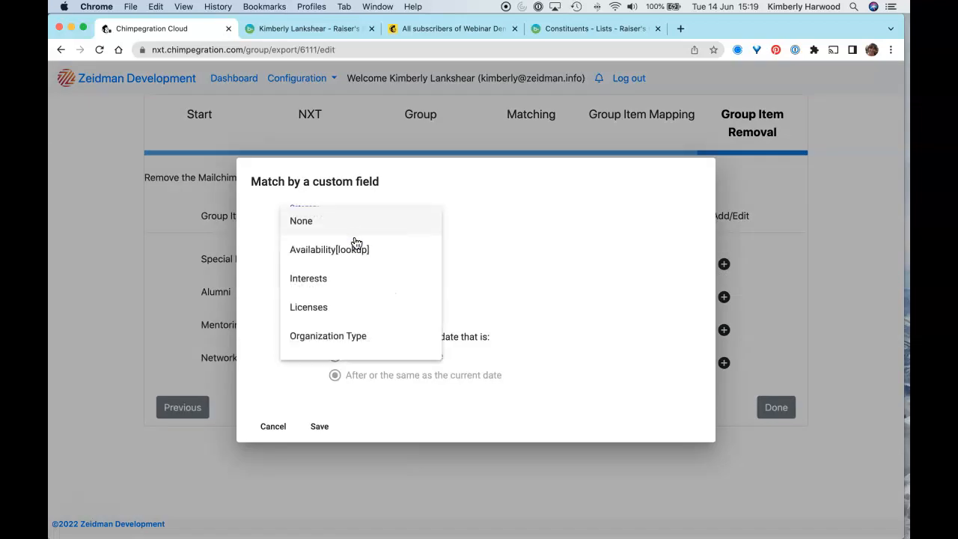
pyautogui.click(353, 275)
pyautogui.click(358, 286)
pyautogui.scroll(-5, 353, 353)
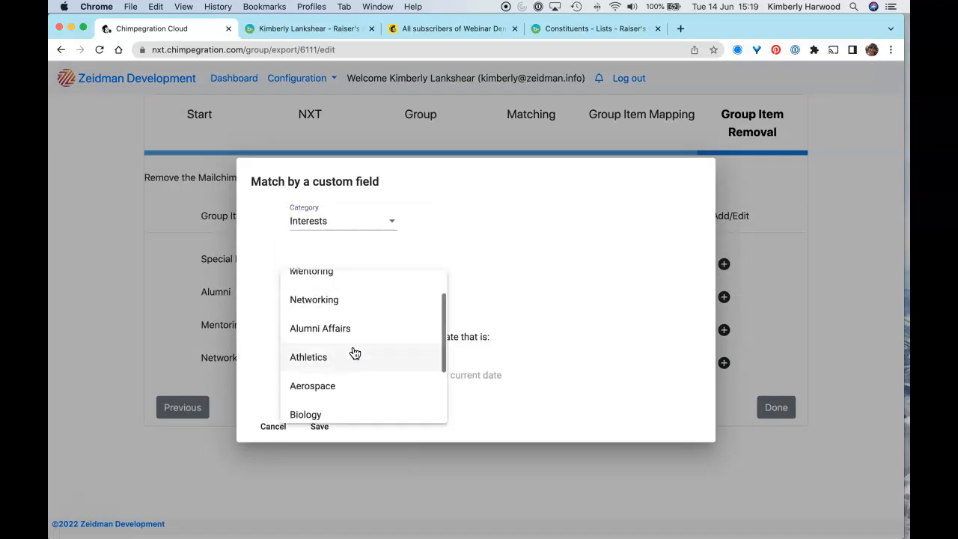
pyautogui.click(353, 349)
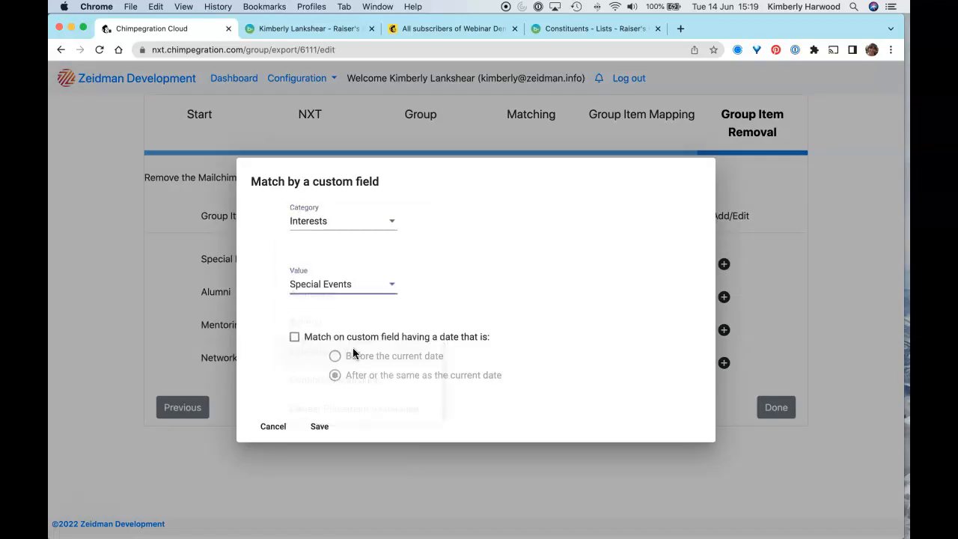
pyautogui.click(318, 428)
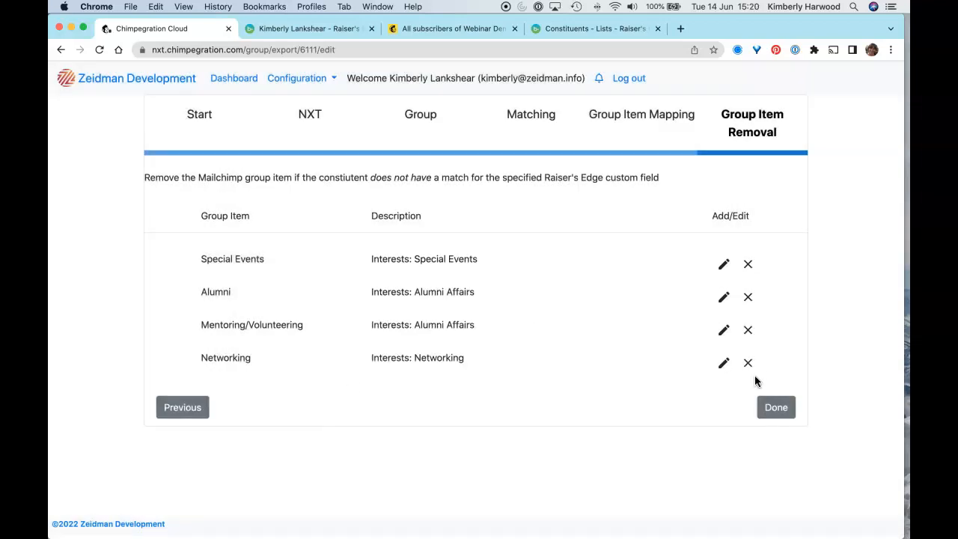
pyautogui.click(776, 409)
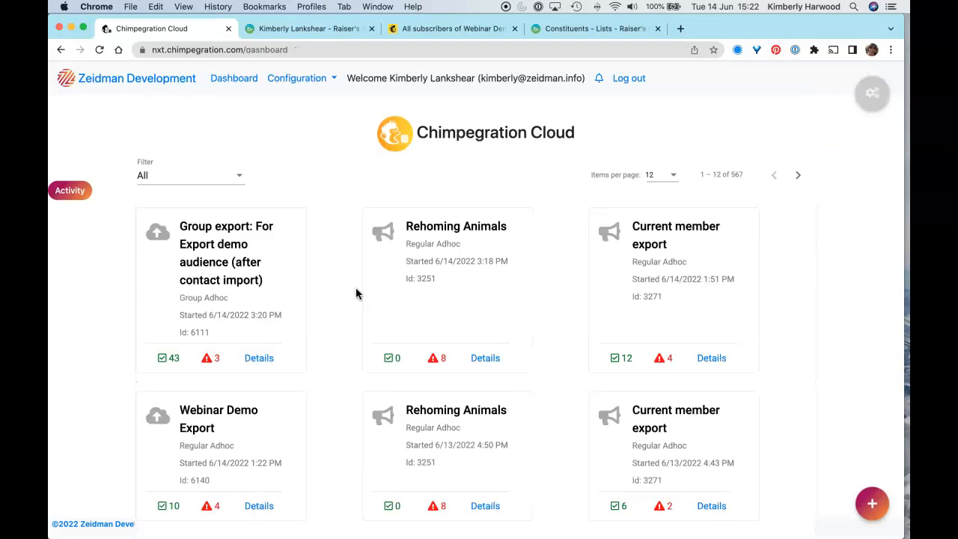
# Step: Review the group export's result details and the group values in the Mailchimp audience, and return to the Chimpegration dashboard
pyautogui.click(258, 359)
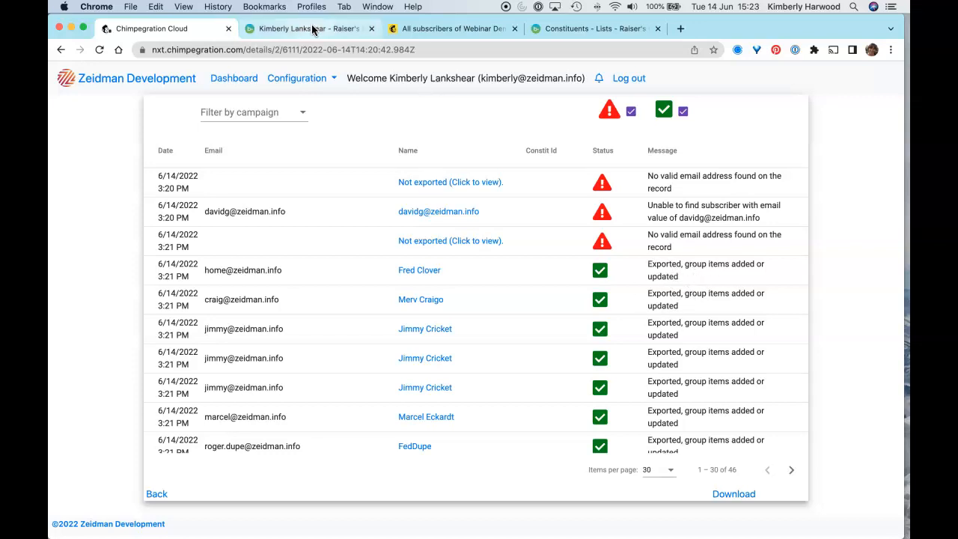
pyautogui.click(475, 30)
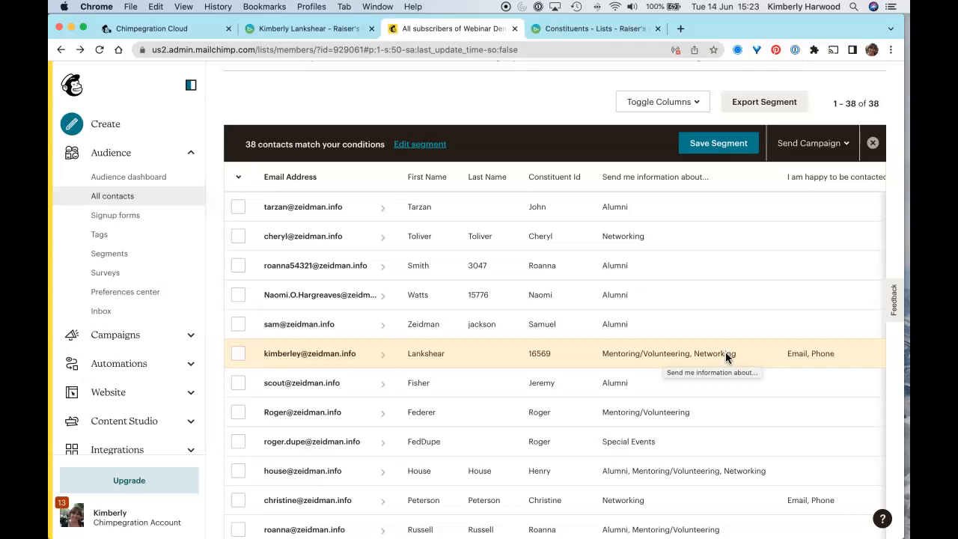
pyautogui.click(151, 28)
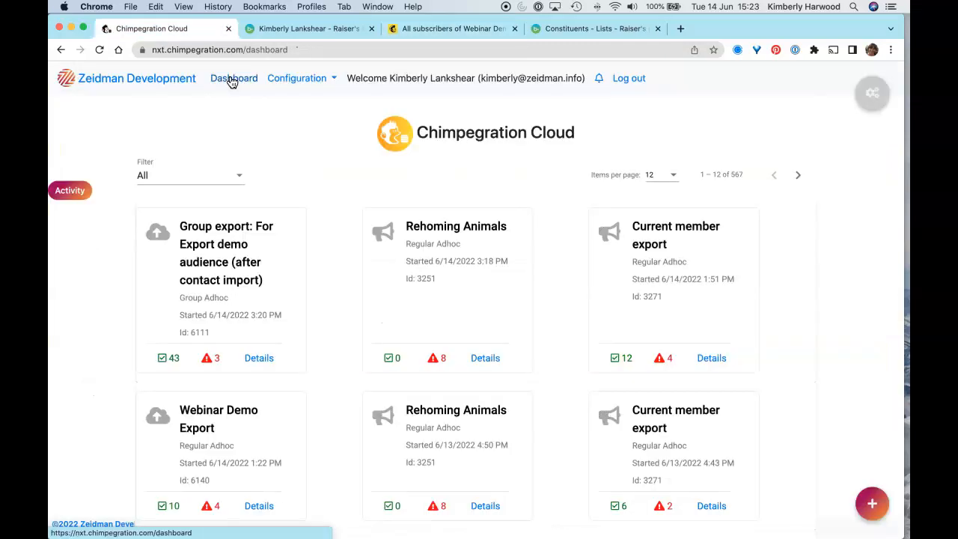